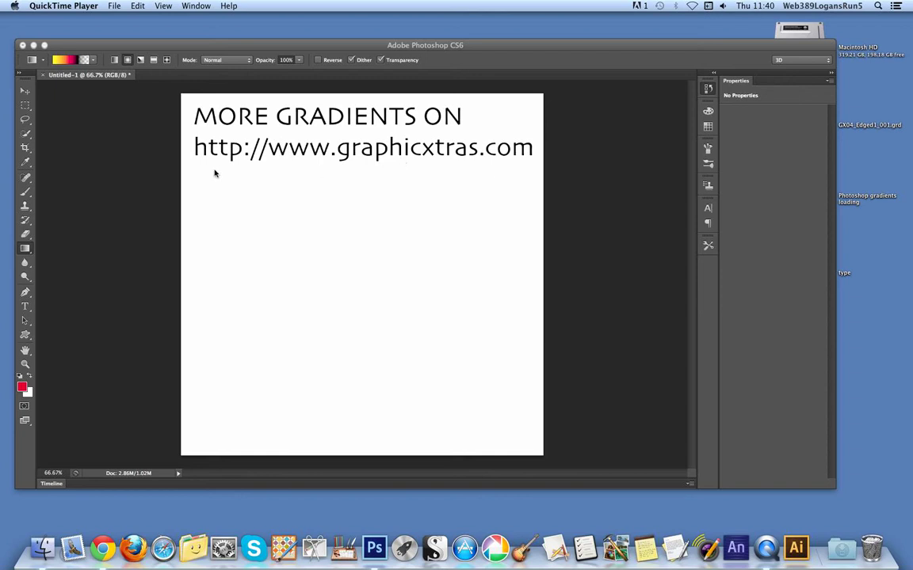
- Switch the Gradient tool's style from Linear to Radial Gradient in the options bar
click(142, 49)
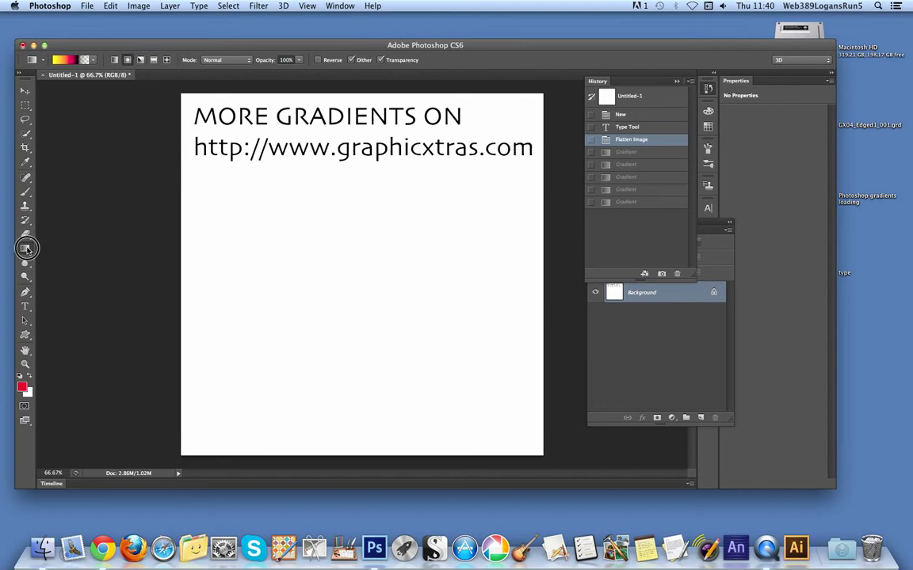
click(92, 60)
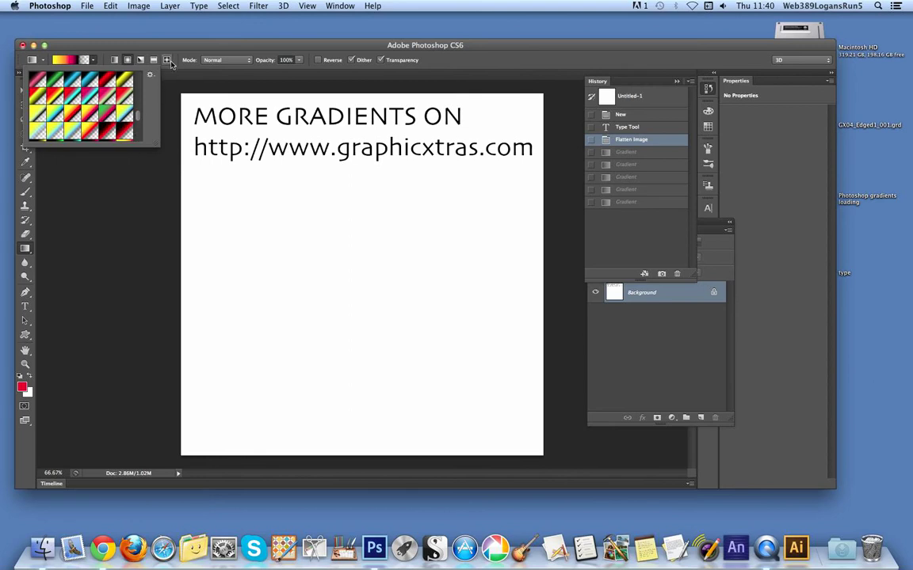
click(148, 45)
click(128, 61)
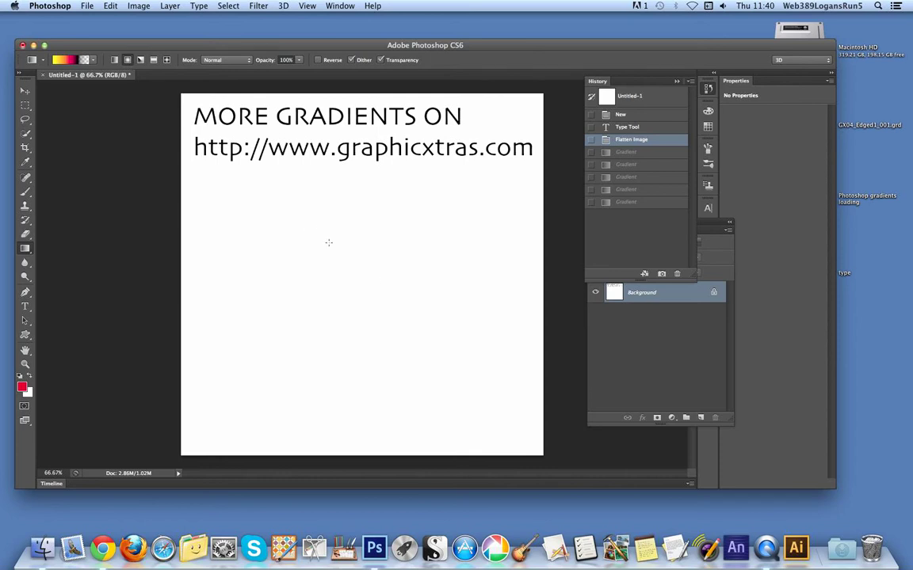
- Create Layer 1 and drag a short radial yellow-pink-black gradient at the canvas centre
click(174, 6)
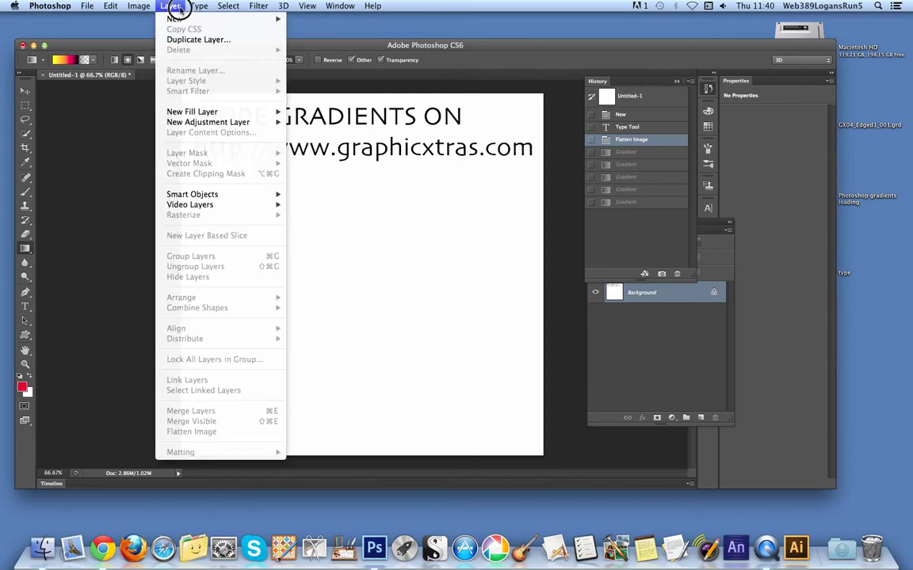
mouse_move(184, 19)
click(308, 22)
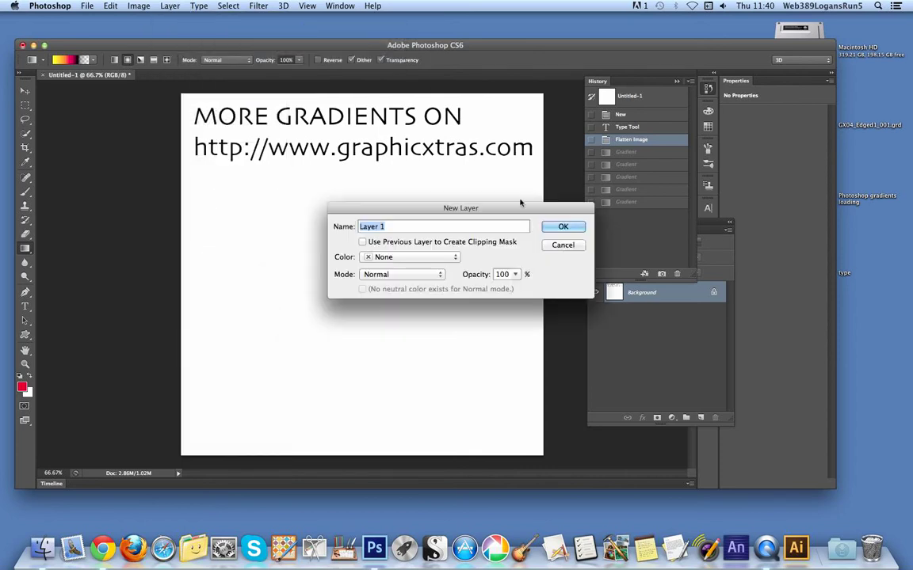
click(559, 229)
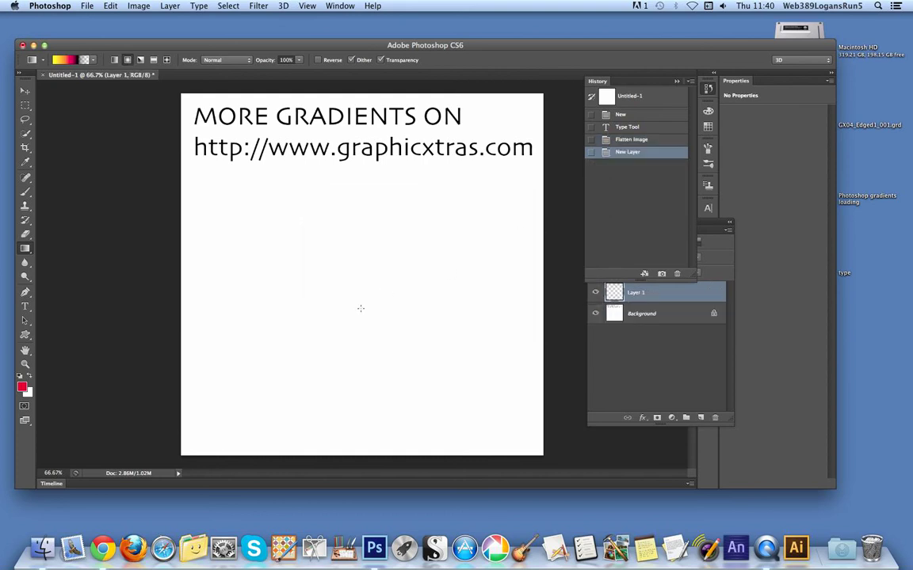
drag(361, 312, 408, 342)
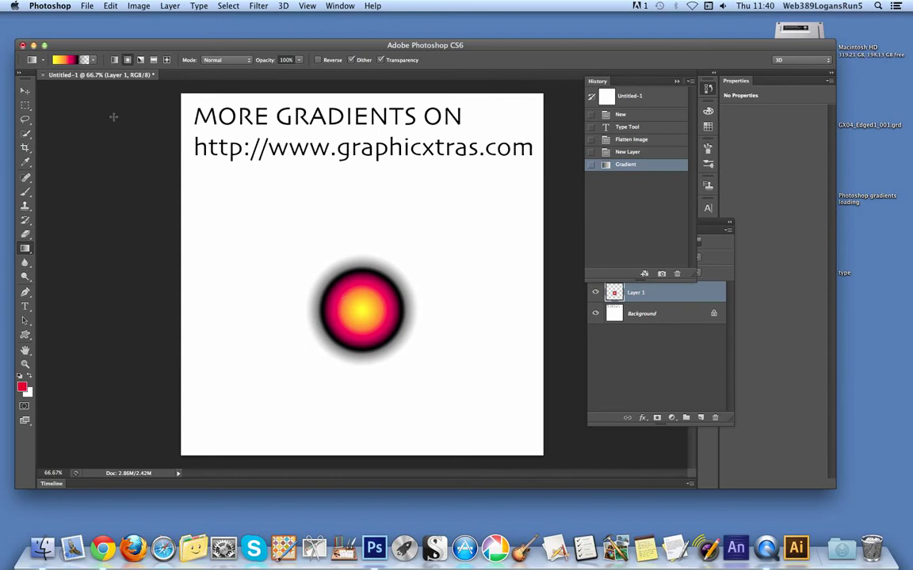
- Convert Layer 1 to a Smart Object and nudge the gradient circle up and left
click(25, 91)
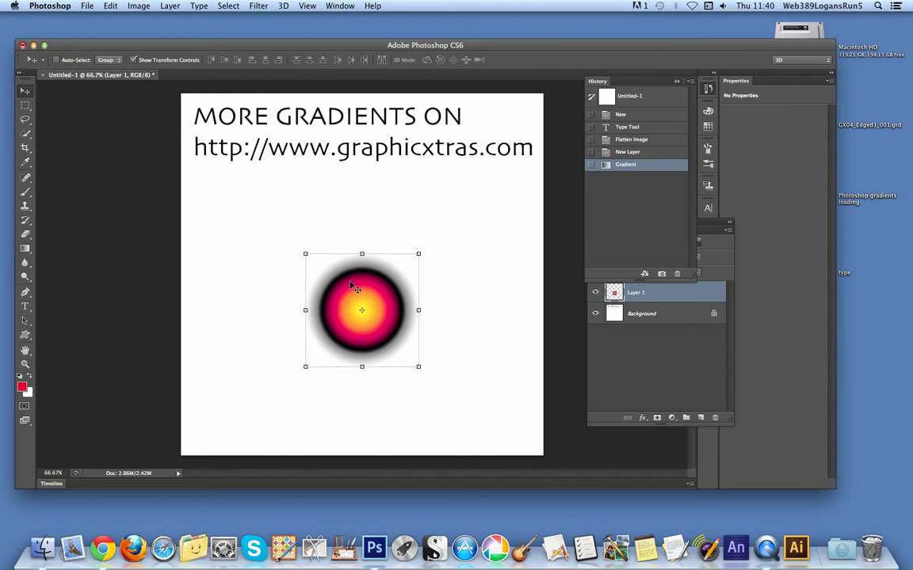
drag(353, 284, 336, 258)
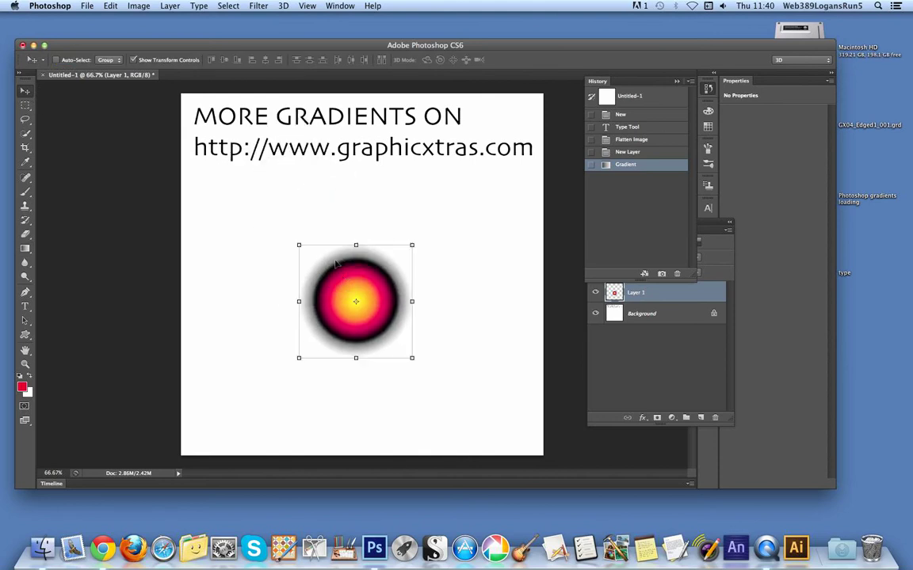
click(170, 6)
mouse_move(211, 199)
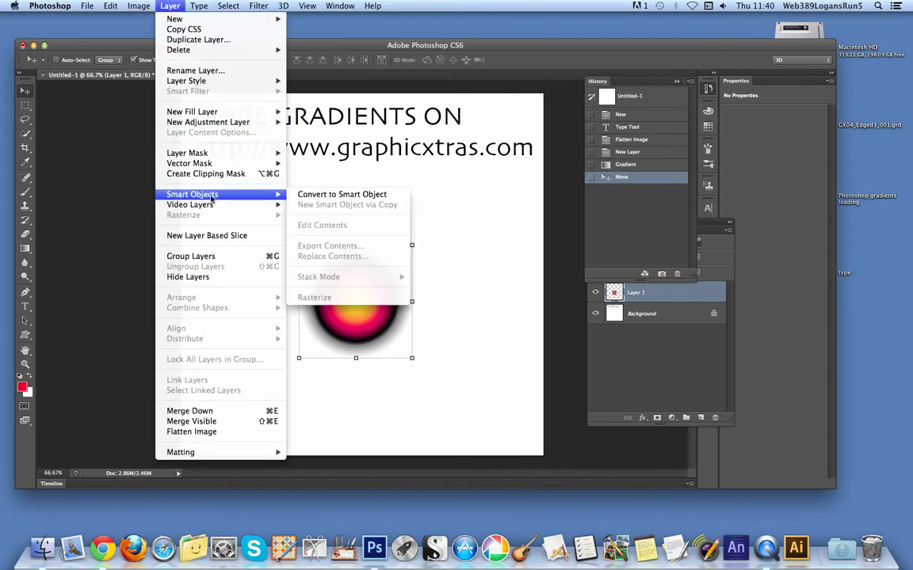
click(339, 198)
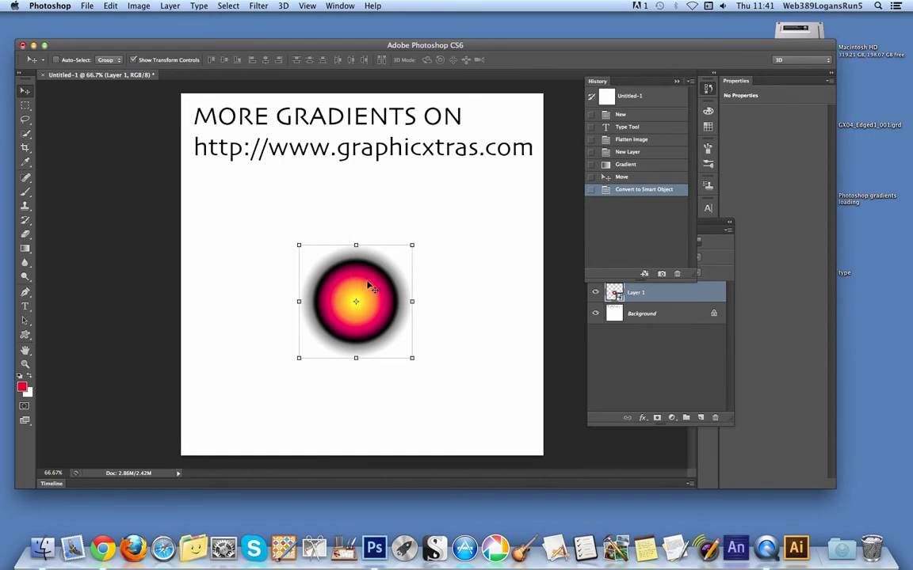
mouse_move(367, 284)
mouse_down()
mouse_move(290, 208)
mouse_move(367, 277)
mouse_up()
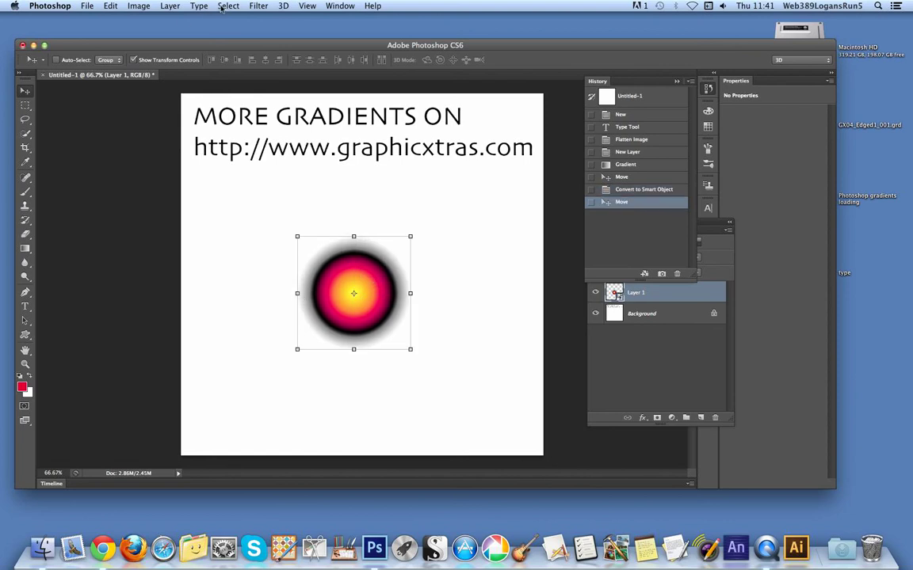
click(258, 6)
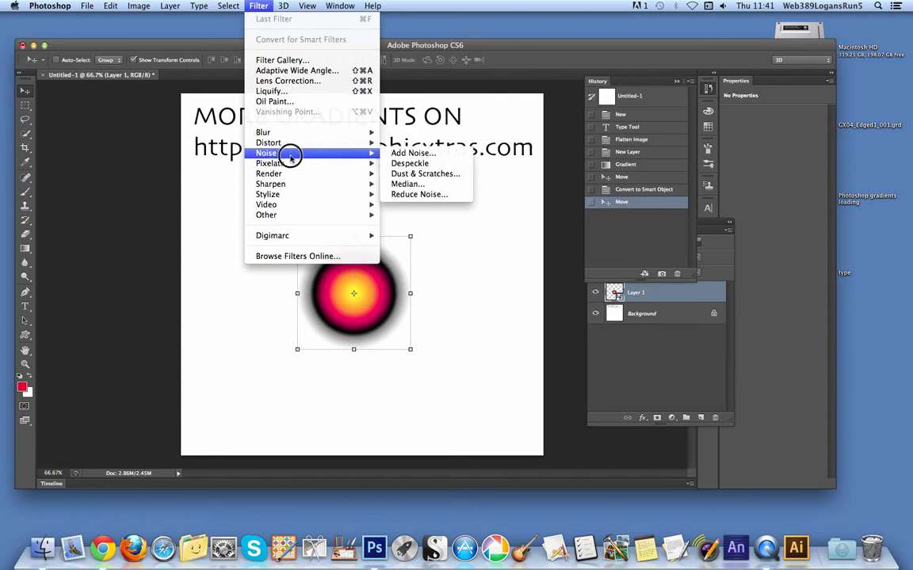
- Apply a Shear filter with an S-shaped curve, then move the diagonal droplet up-left
mouse_move(291, 144)
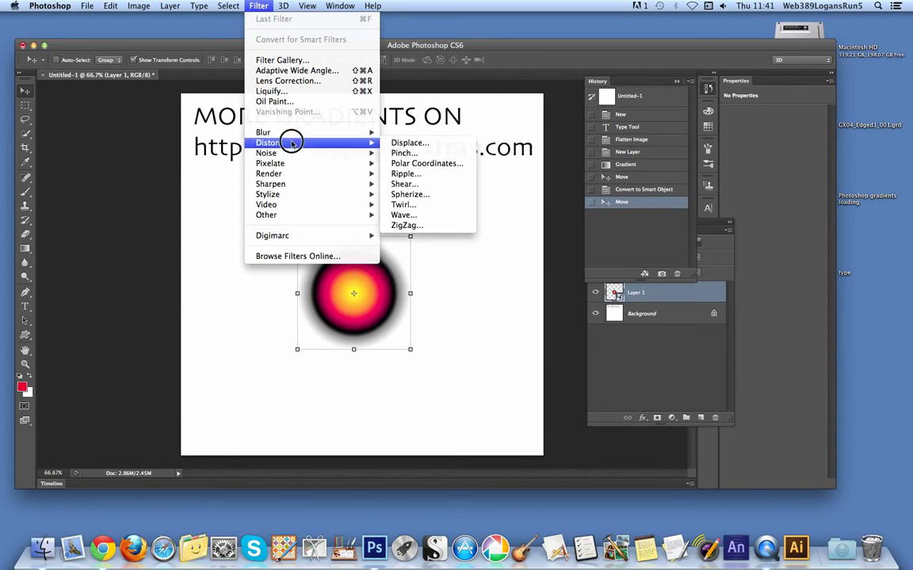
click(424, 184)
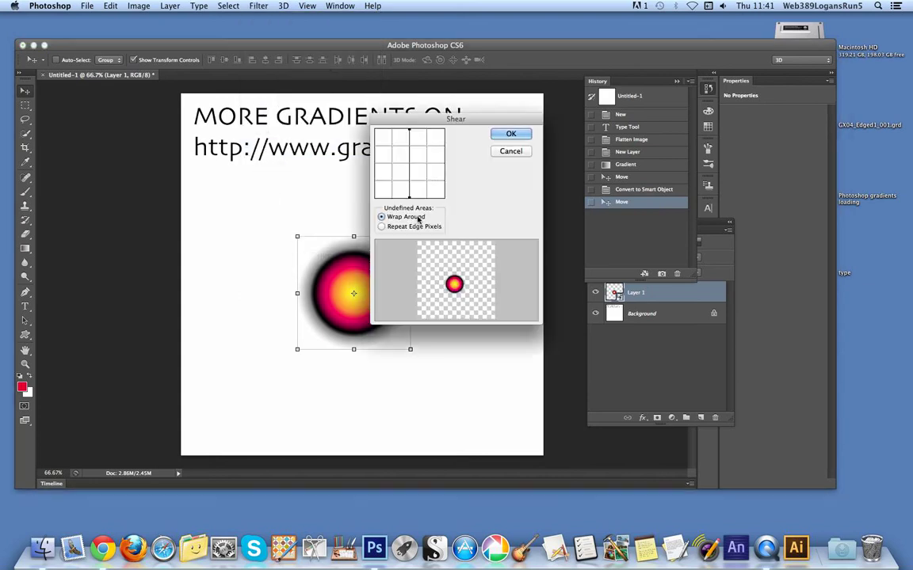
click(410, 165)
drag(410, 166, 425, 143)
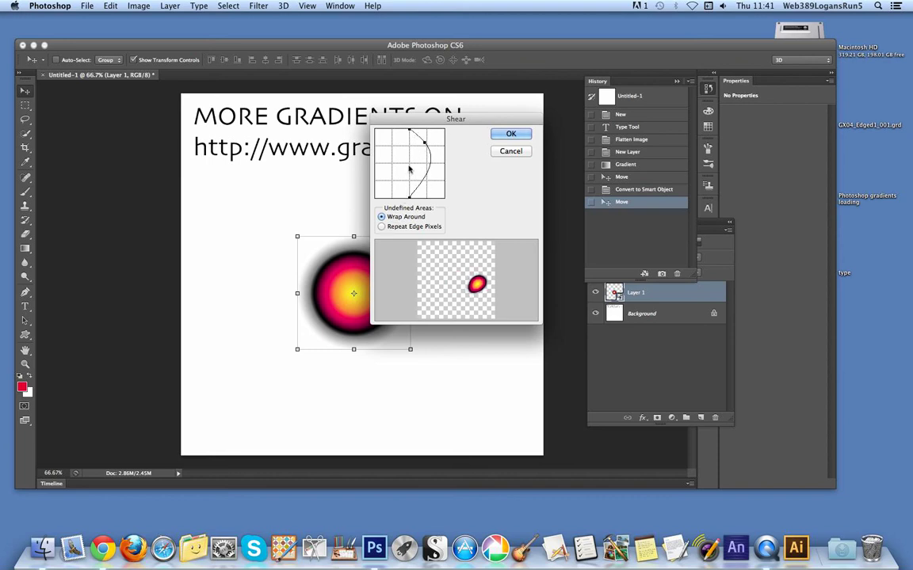
drag(430, 168, 423, 144)
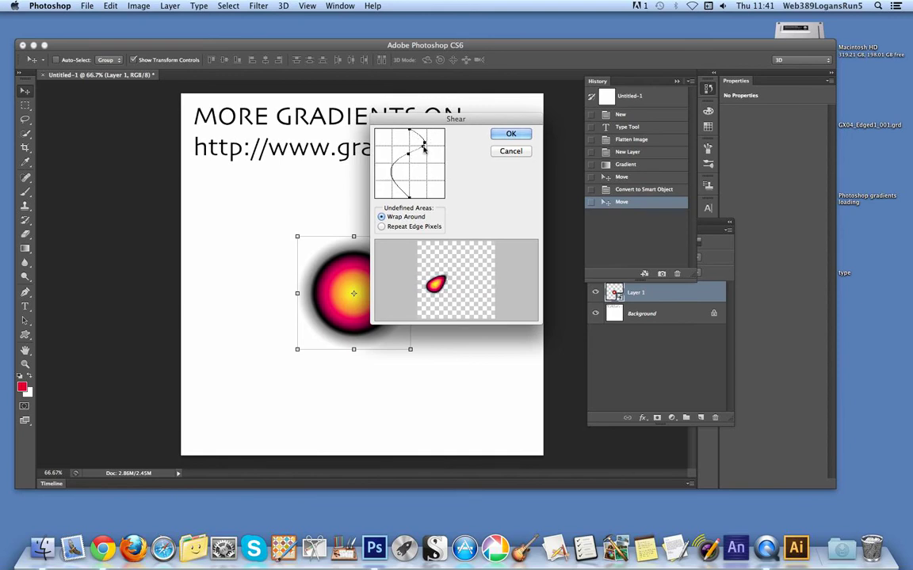
drag(398, 186, 422, 170)
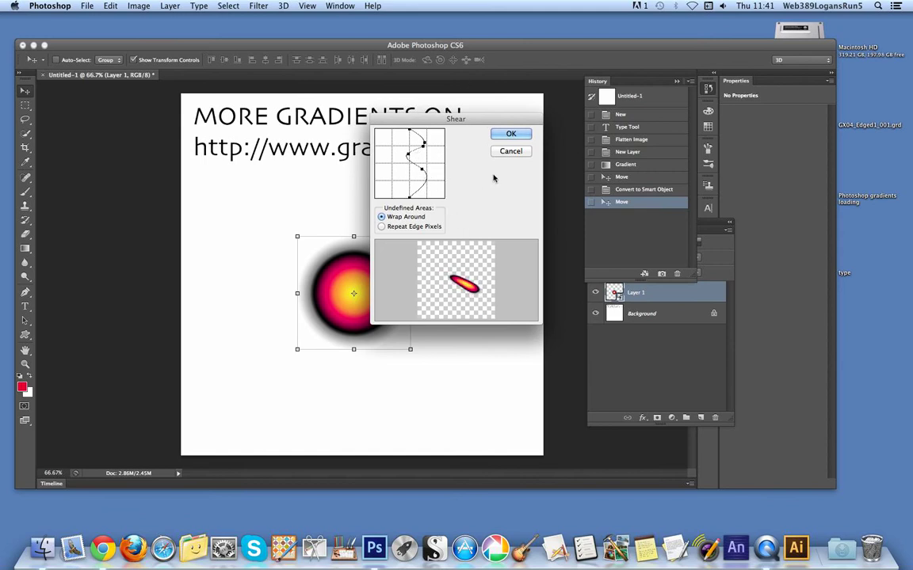
click(513, 134)
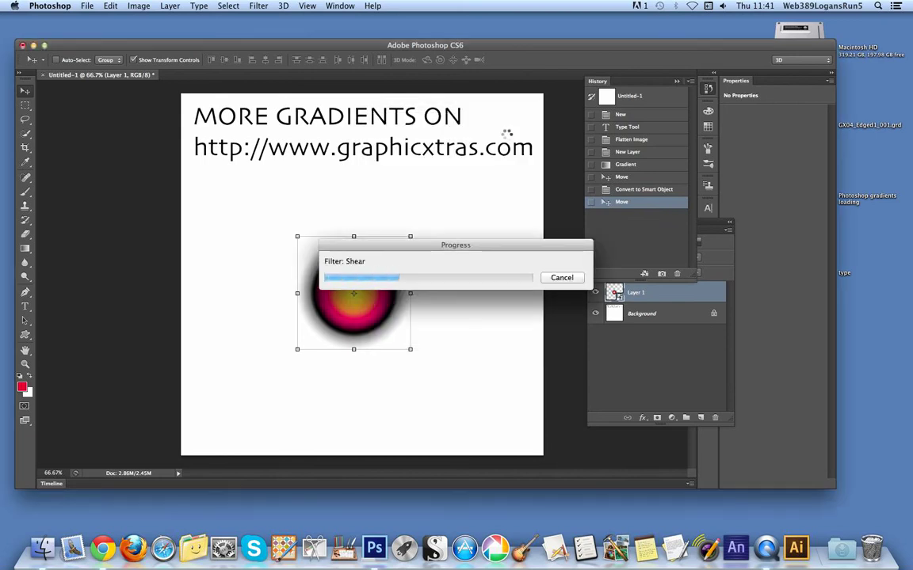
drag(369, 261, 331, 257)
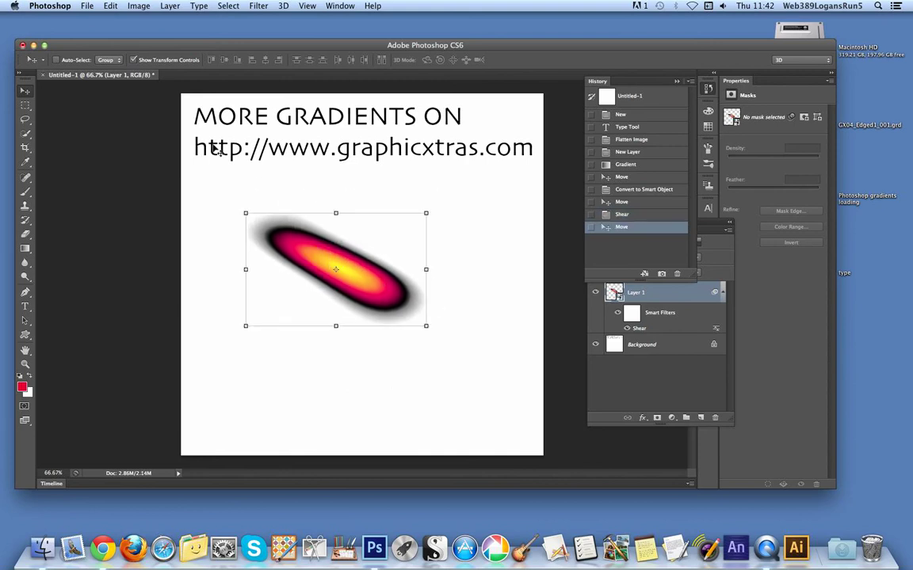
click(169, 6)
- Duplicate the droplet as Layer 1 copy and Layer 1 copy 2, moving each further right
click(180, 36)
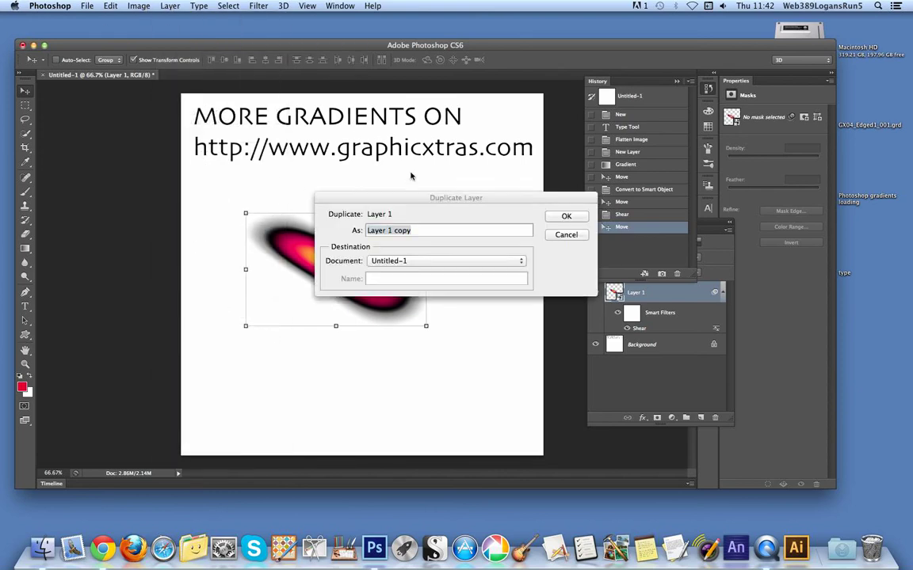
click(566, 215)
drag(351, 260, 384, 255)
click(169, 6)
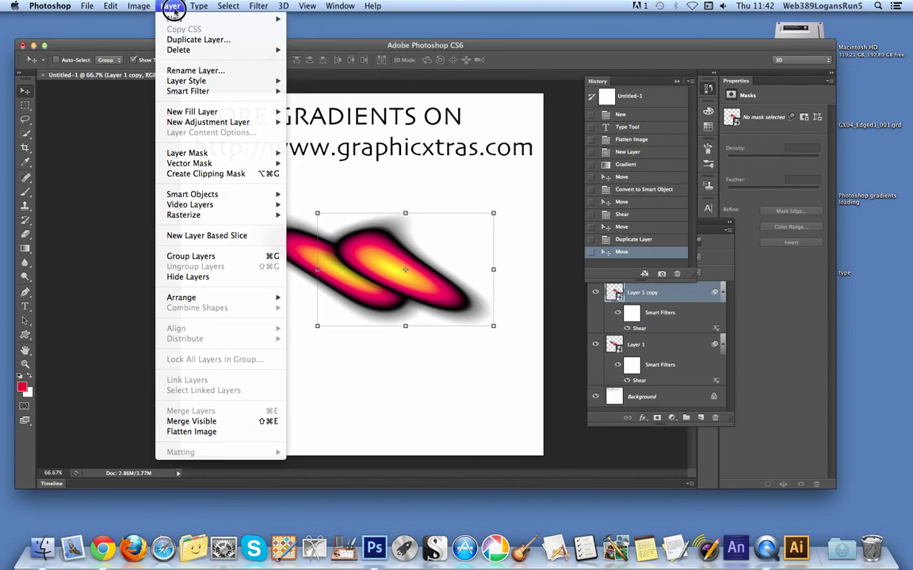
click(189, 39)
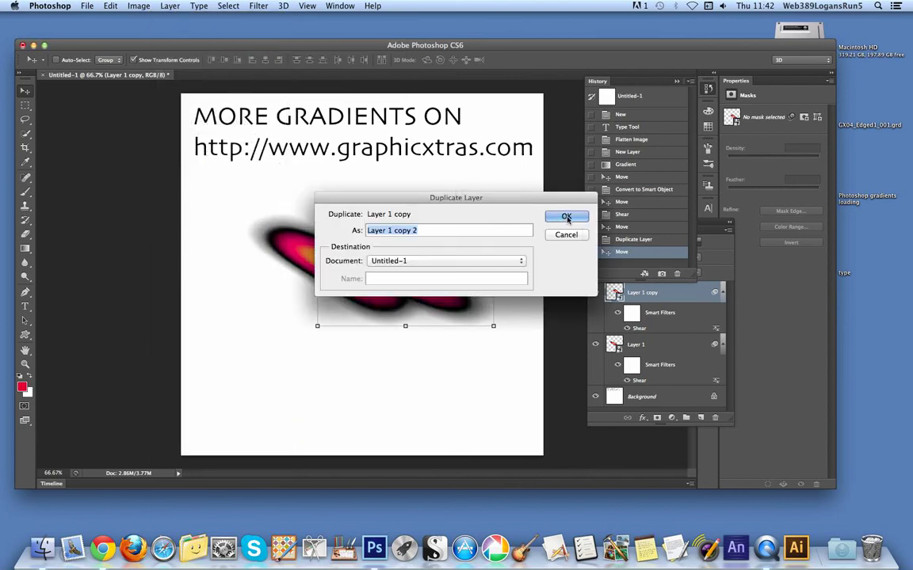
click(566, 217)
drag(377, 254, 442, 253)
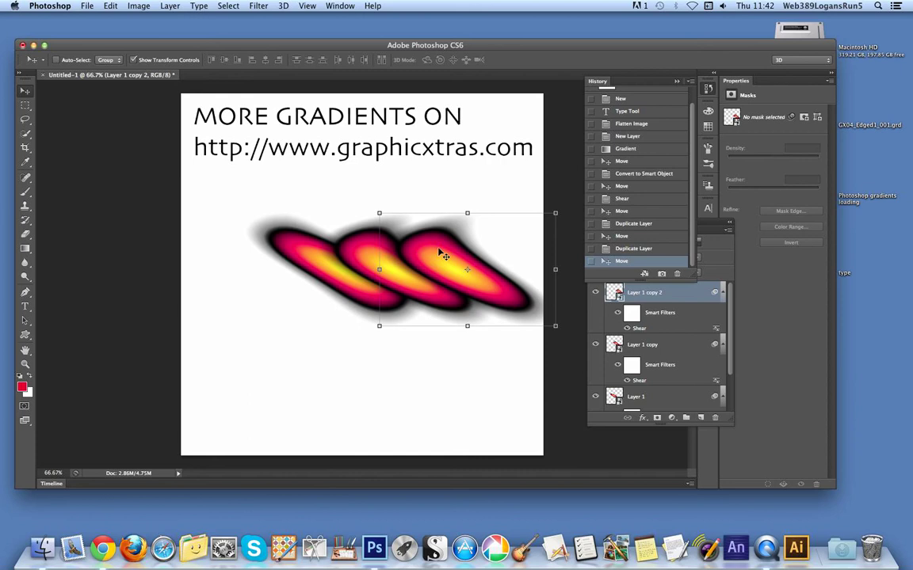
- Rotate Layer 1 copy 2 about 33° with Free Transform and commit it
click(383, 203)
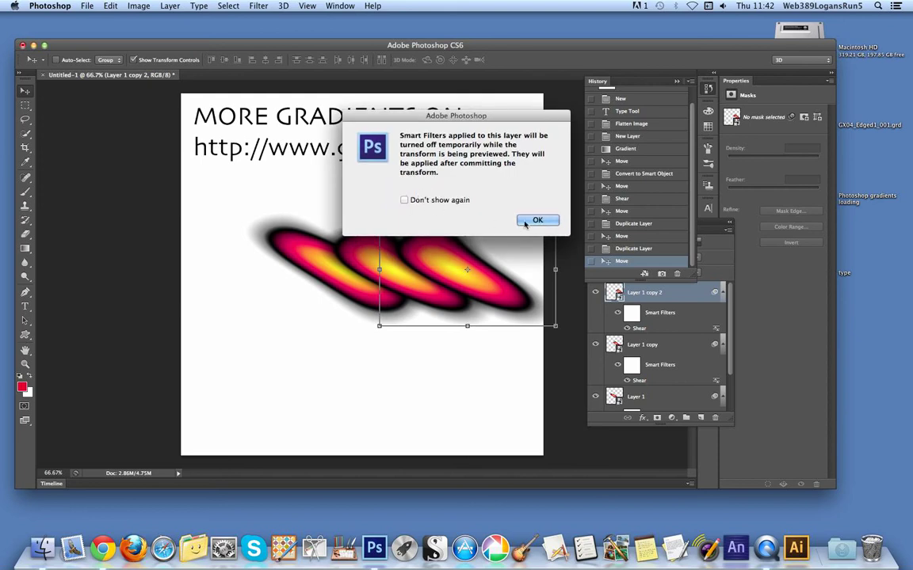
click(538, 221)
drag(372, 273, 409, 224)
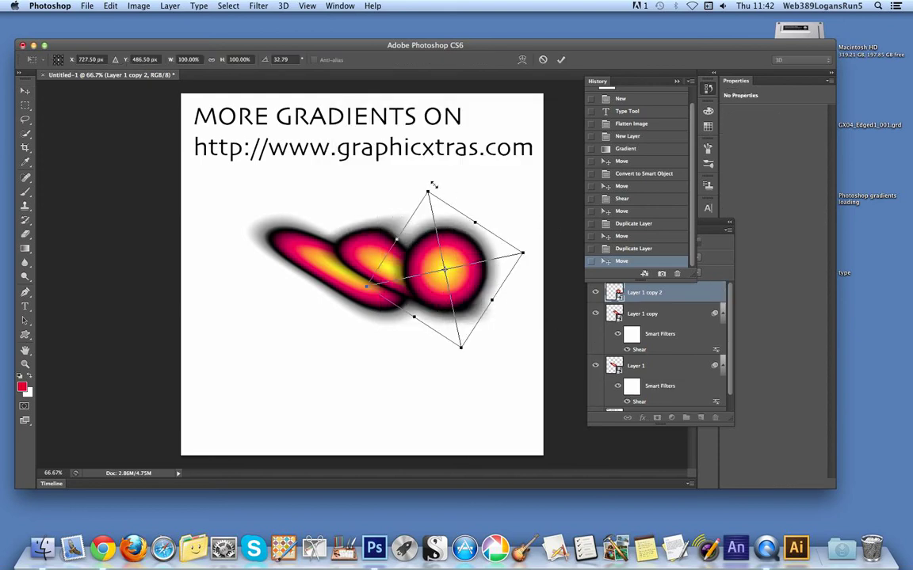
key(Return)
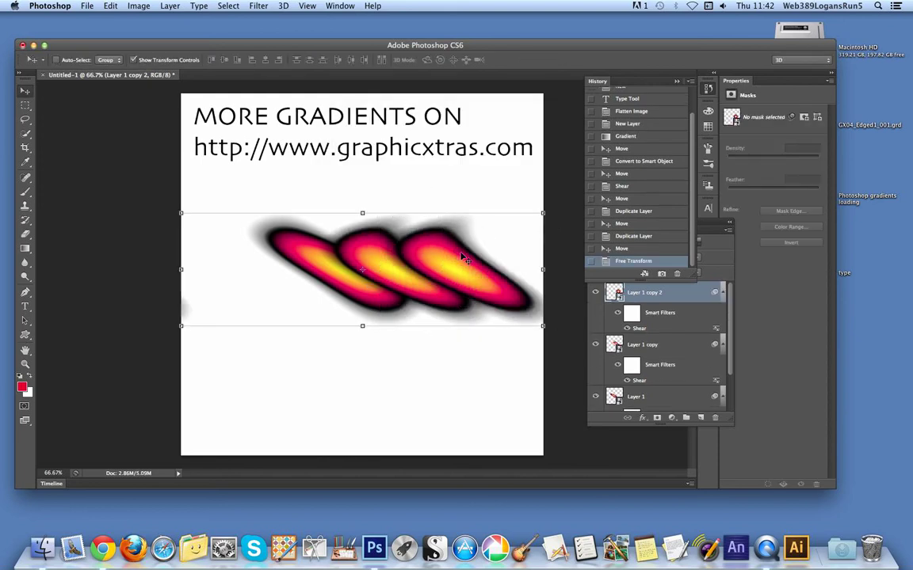
right_click(480, 193)
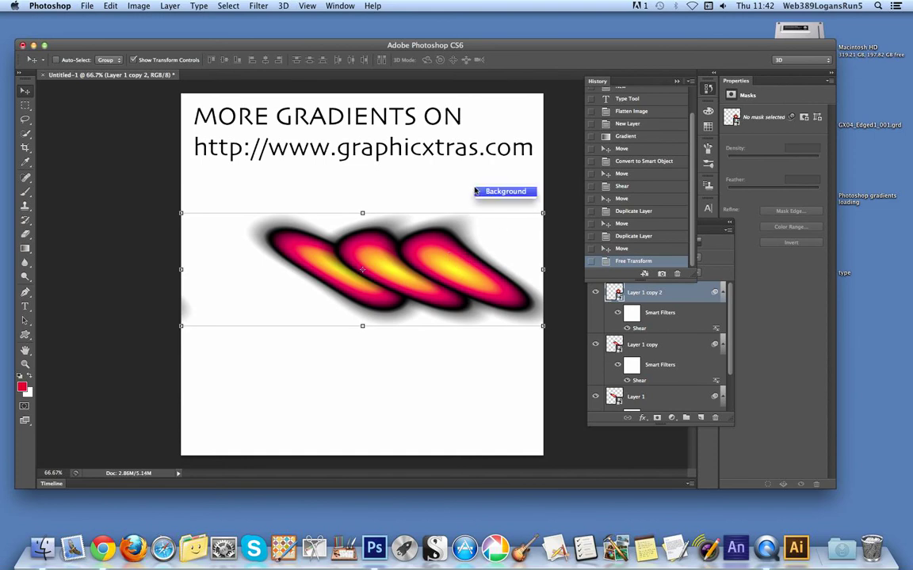
click(446, 252)
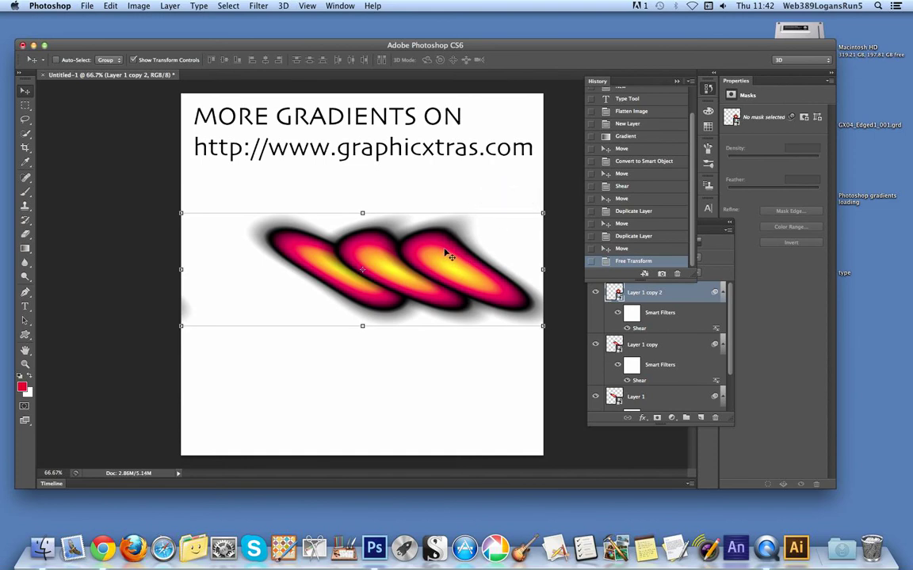
- Edit Layer 1 copy 2's Shear smart filter, bending the curve point the other way
double_click(639, 329)
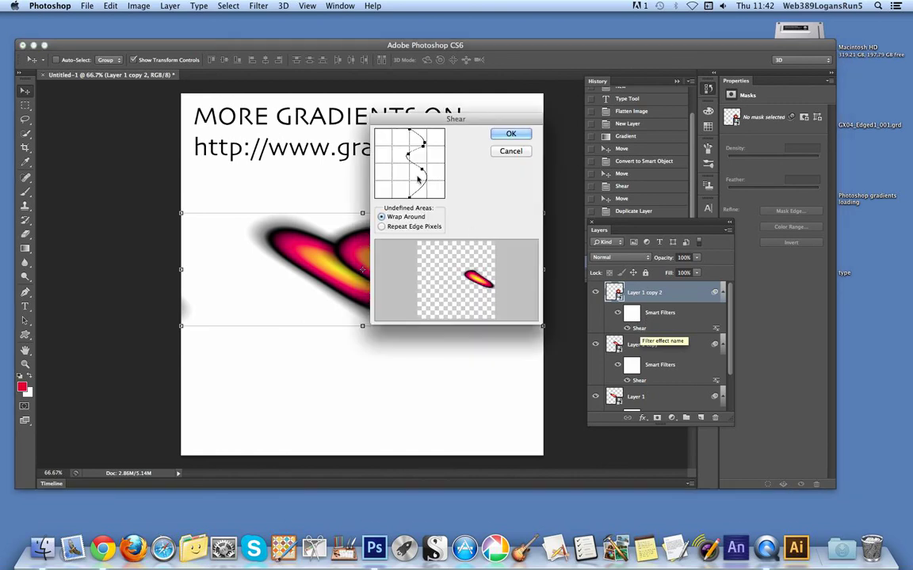
drag(422, 171, 387, 186)
click(510, 133)
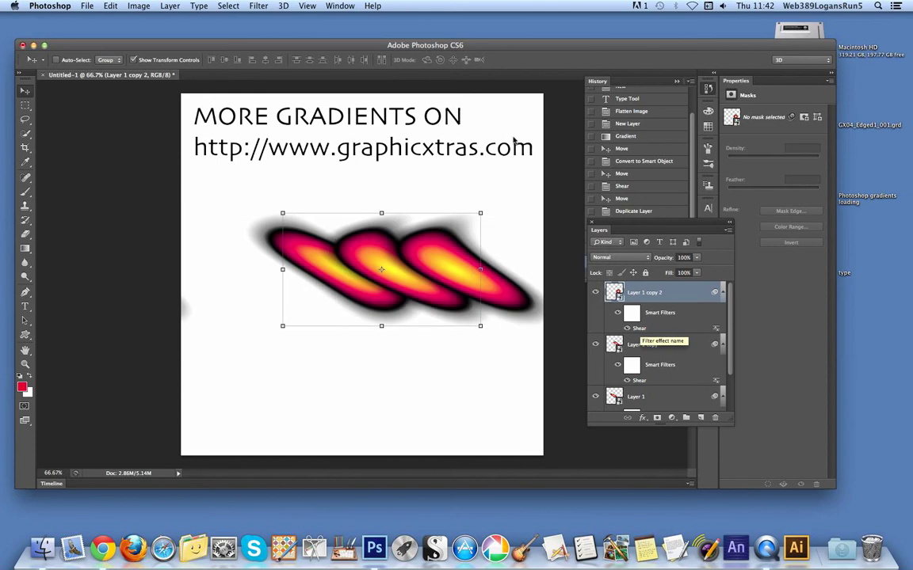
- Move the third droplet down to the lower left so the pills form a chevron
click(409, 247)
drag(409, 247, 369, 300)
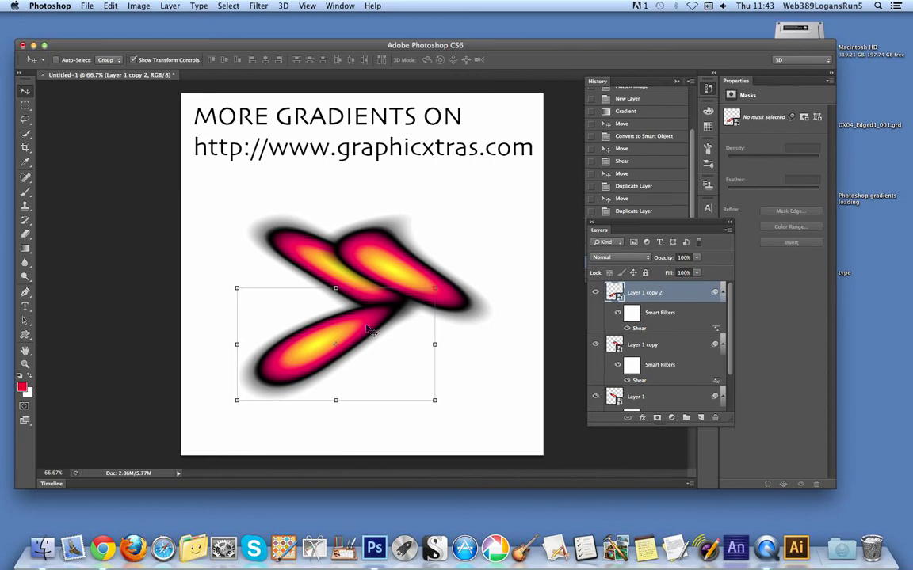
drag(362, 320, 370, 313)
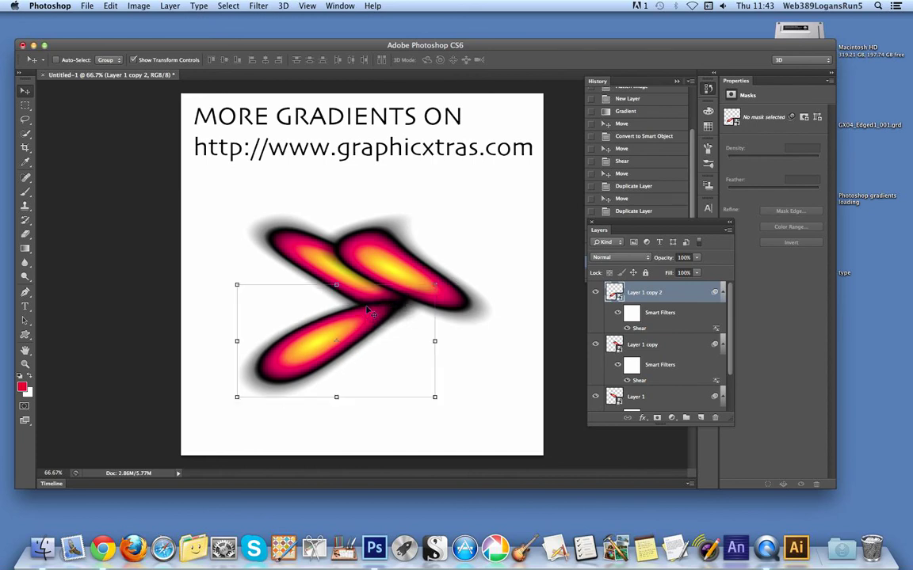
- Open Layer 1.psb from the smart object thumbnail and resize it to 500 × 500 pixels
double_click(615, 294)
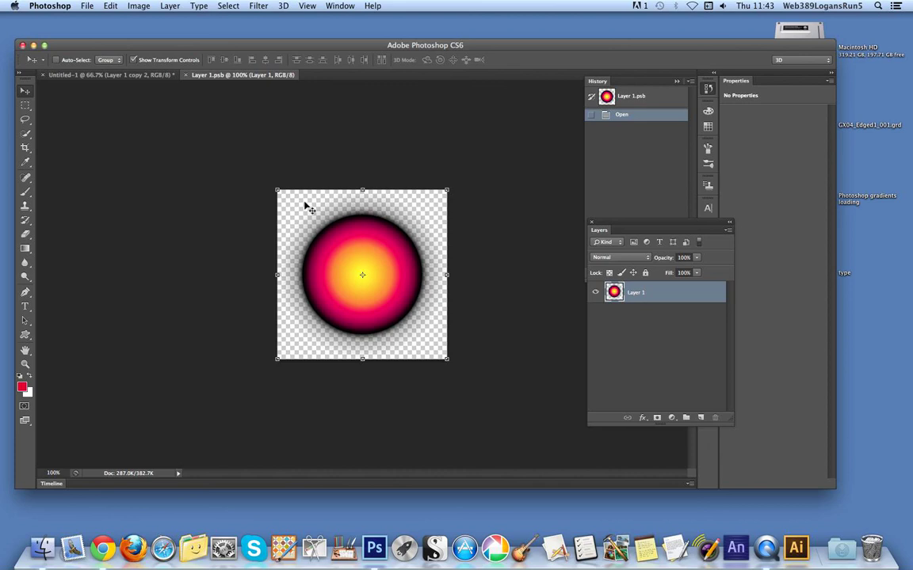
click(141, 5)
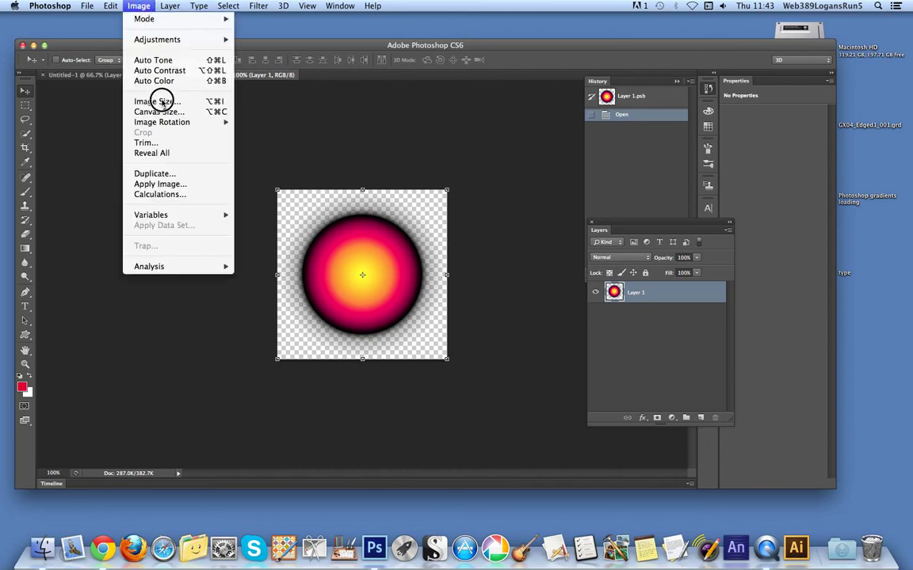
click(159, 101)
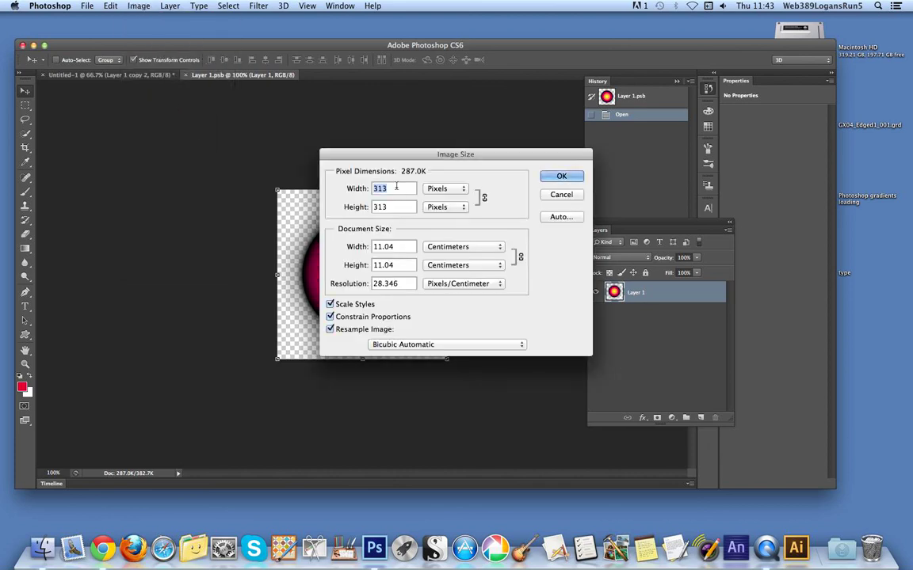
text(50)
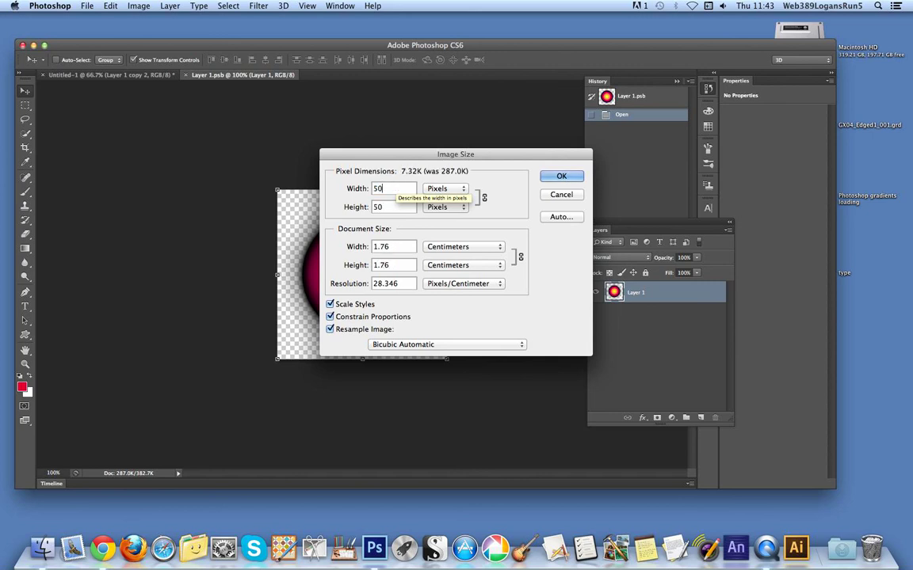
text(0)
click(555, 176)
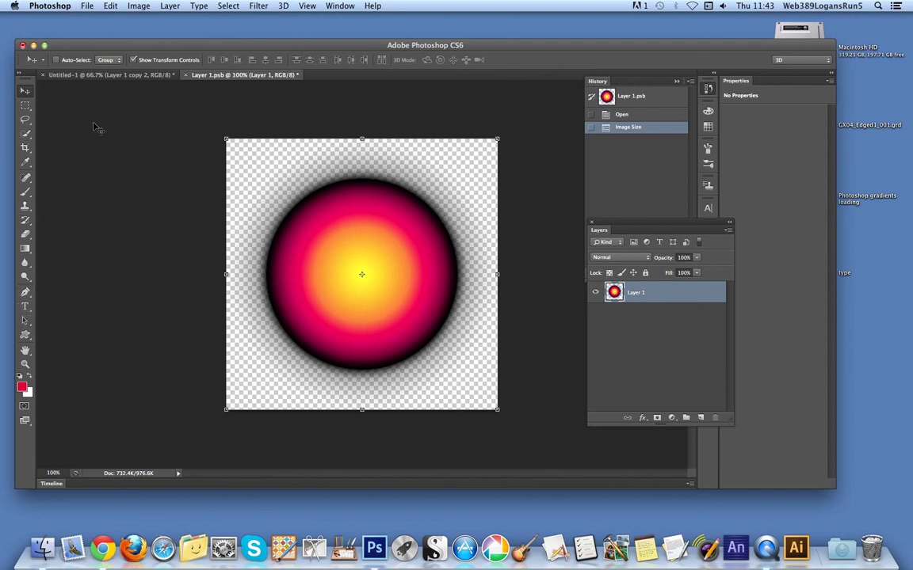
- Shift the circle's hue by +57 in Hue/Saturation, turning it orange with a green centre
click(137, 7)
mouse_move(164, 38)
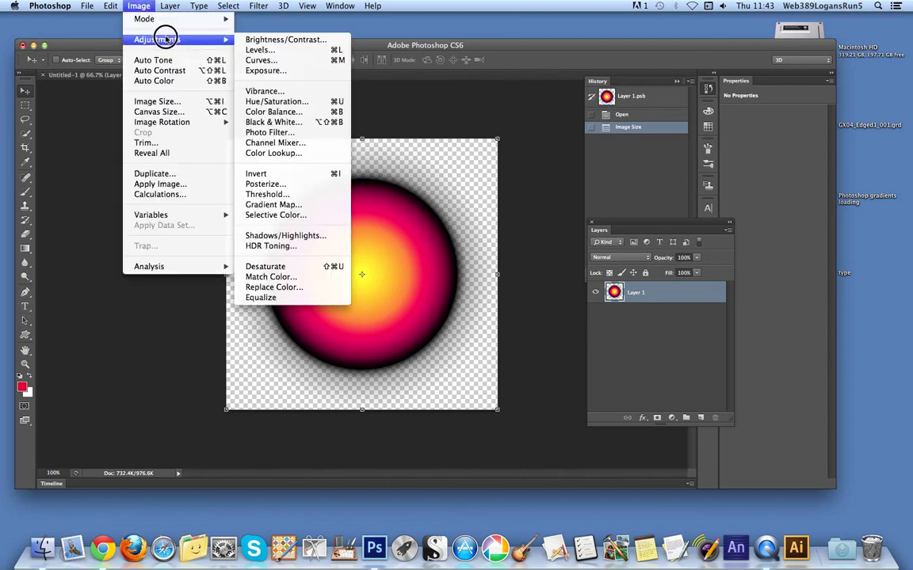
key(Escape)
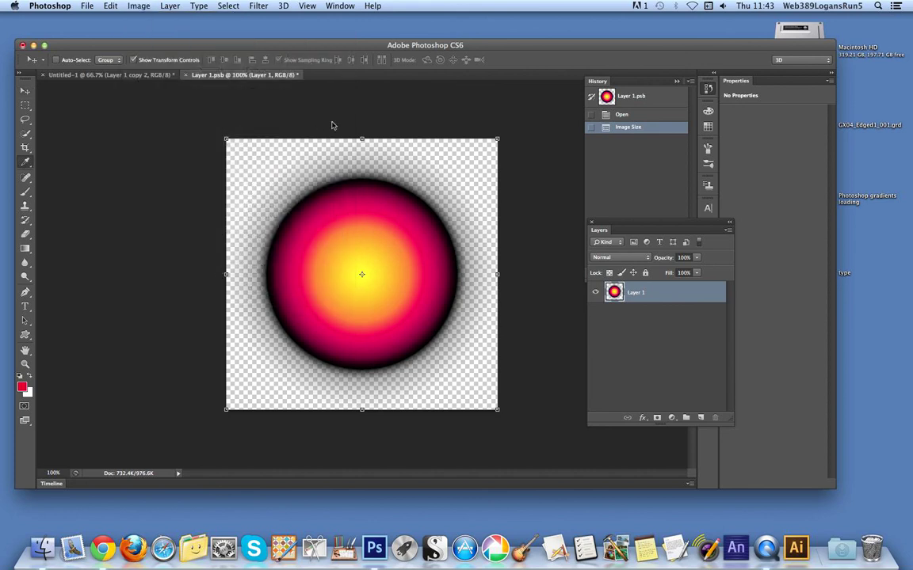
key(super+u)
drag(446, 239, 453, 238)
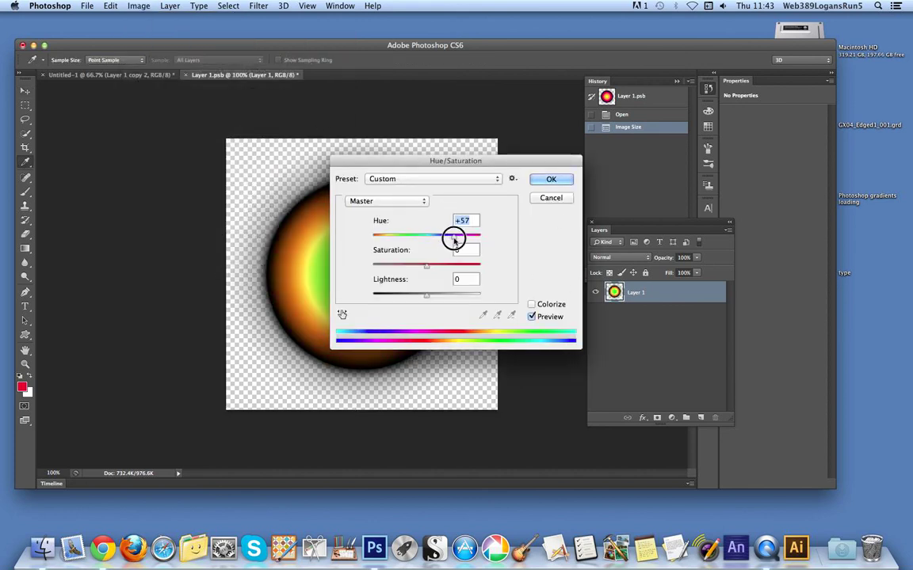
click(548, 179)
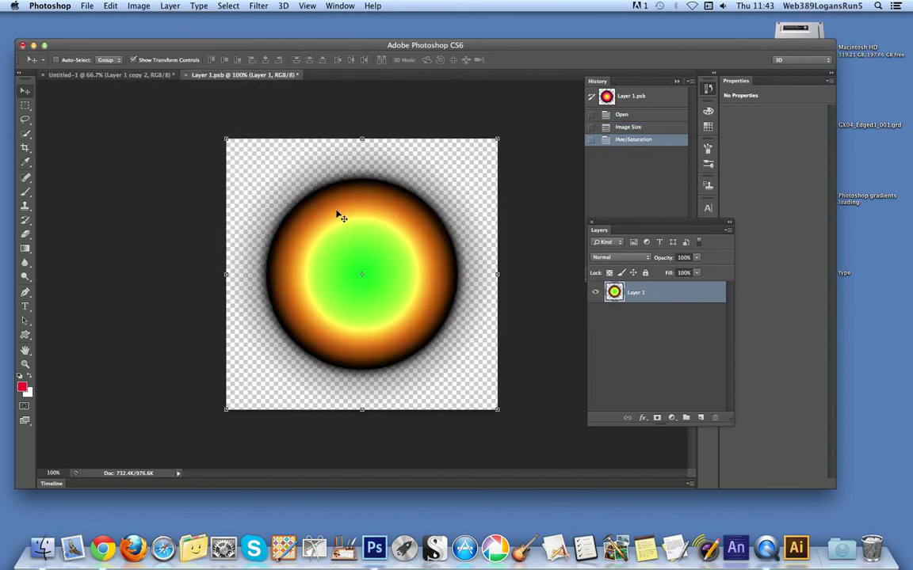
- Drag small pink-yellow radial gradient blobs around the circle's edge
click(24, 248)
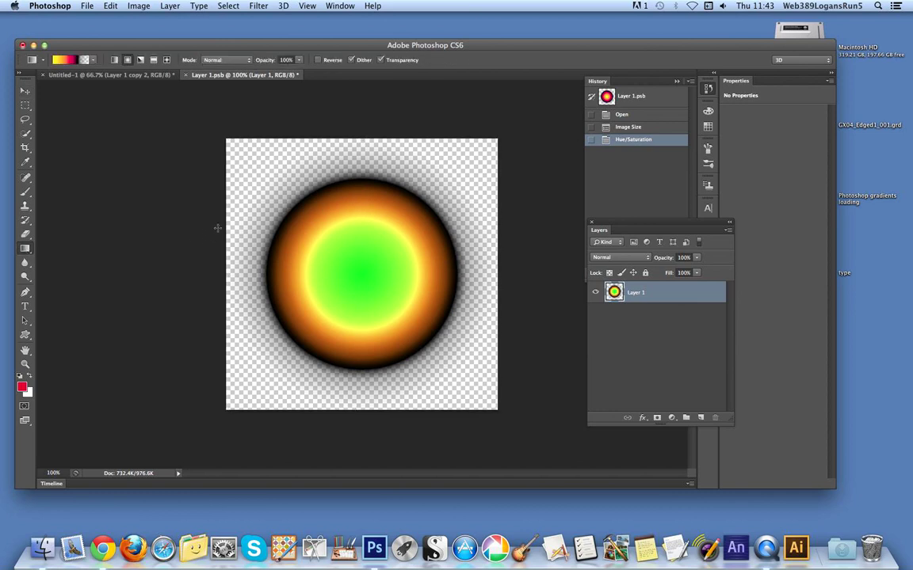
drag(290, 227, 309, 244)
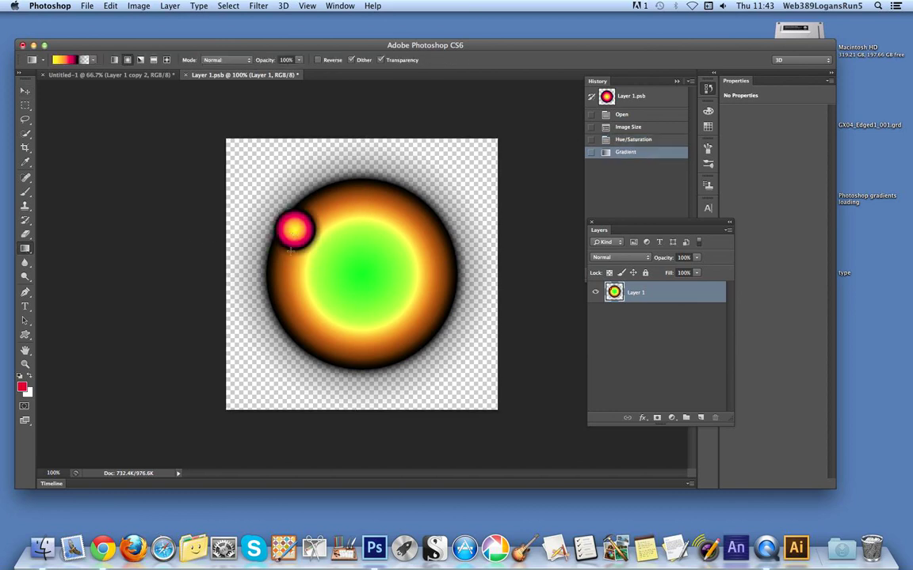
drag(268, 295, 251, 275)
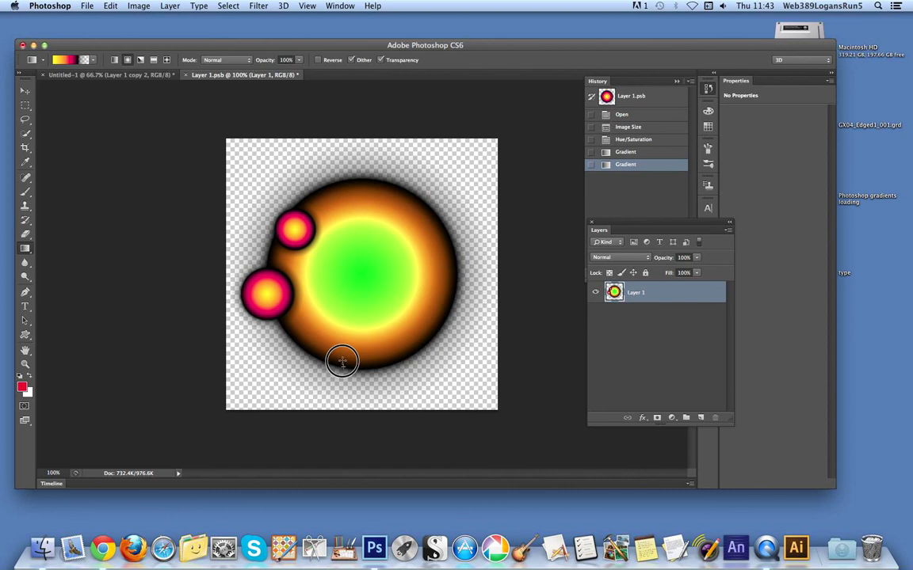
drag(343, 366, 335, 328)
drag(442, 323, 395, 285)
drag(445, 186, 457, 224)
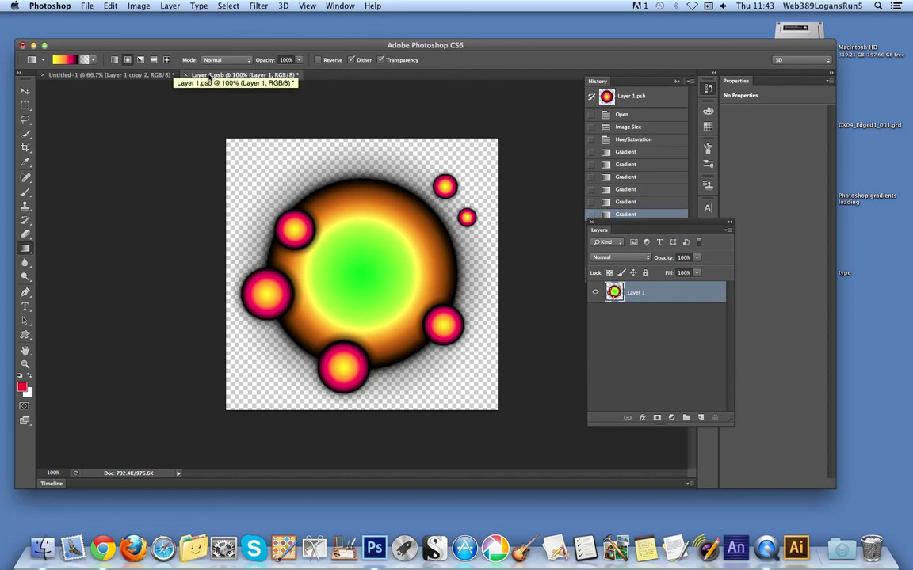
click(185, 75)
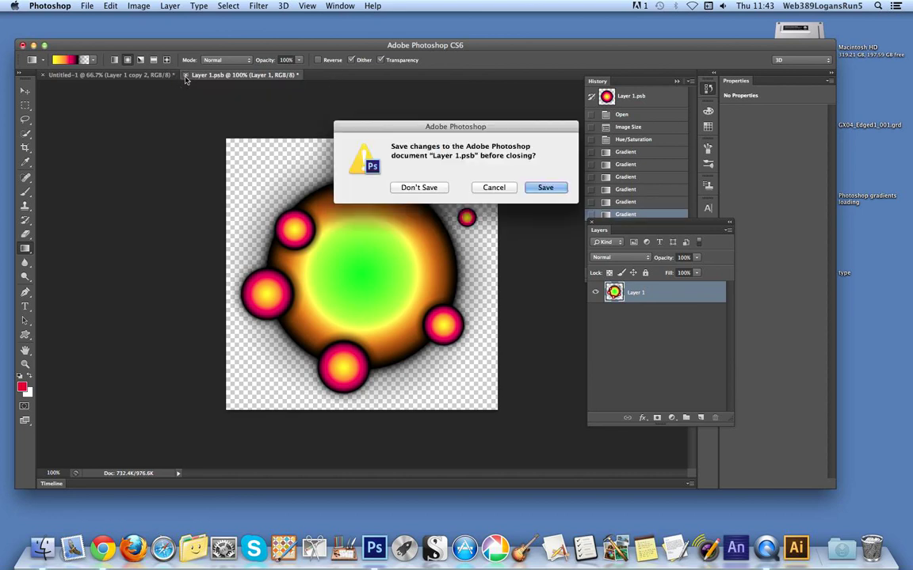
- Save Layer 1.psb so all three droplets update to orange-green with pink blobs
click(547, 188)
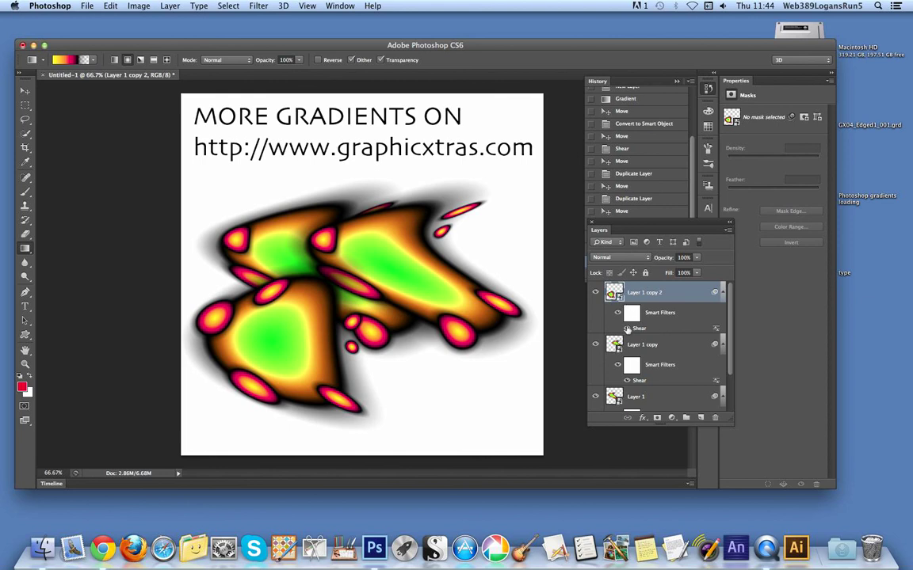
- Edit Layer 1 copy's Shear smart filter, pulling the curve point further left to rebend the droplet
double_click(638, 382)
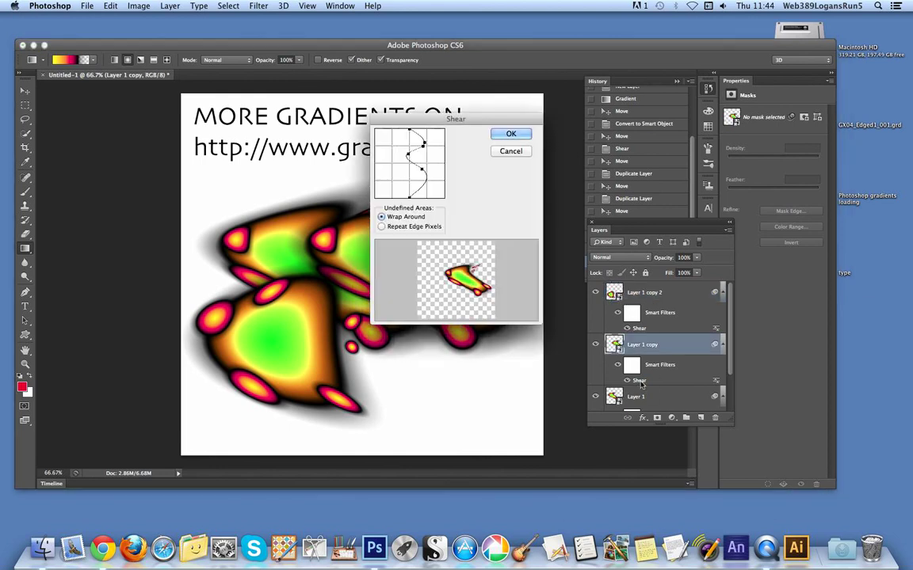
drag(422, 172, 392, 172)
click(508, 135)
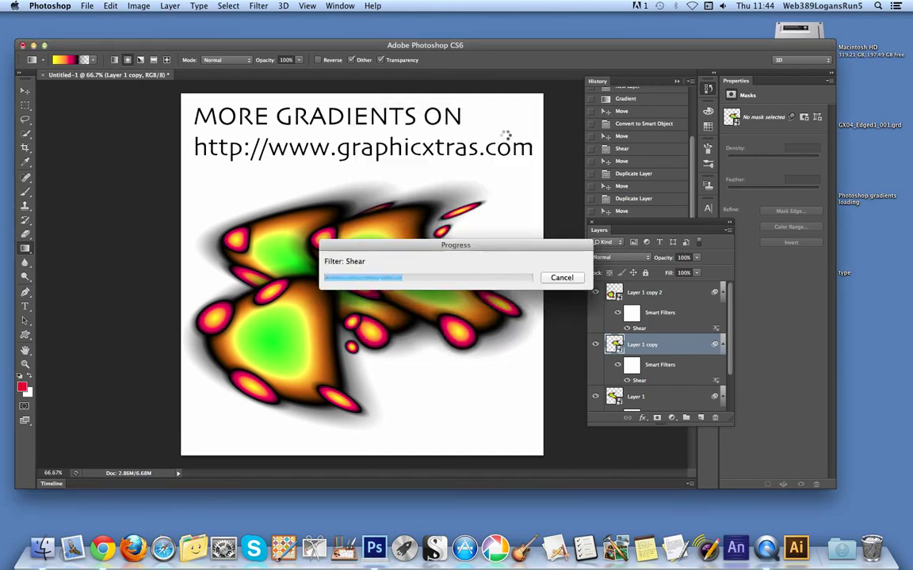